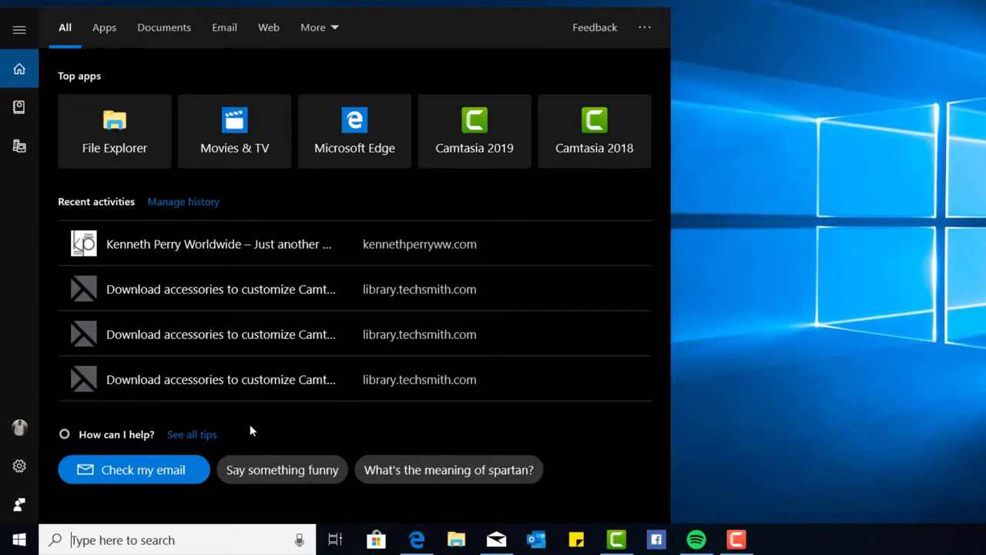
Step: Open Cortana's Notebook and examine the skills under Manage Skills, including the Connections, Productivity and Stay up to date categories
left_click(23, 107)
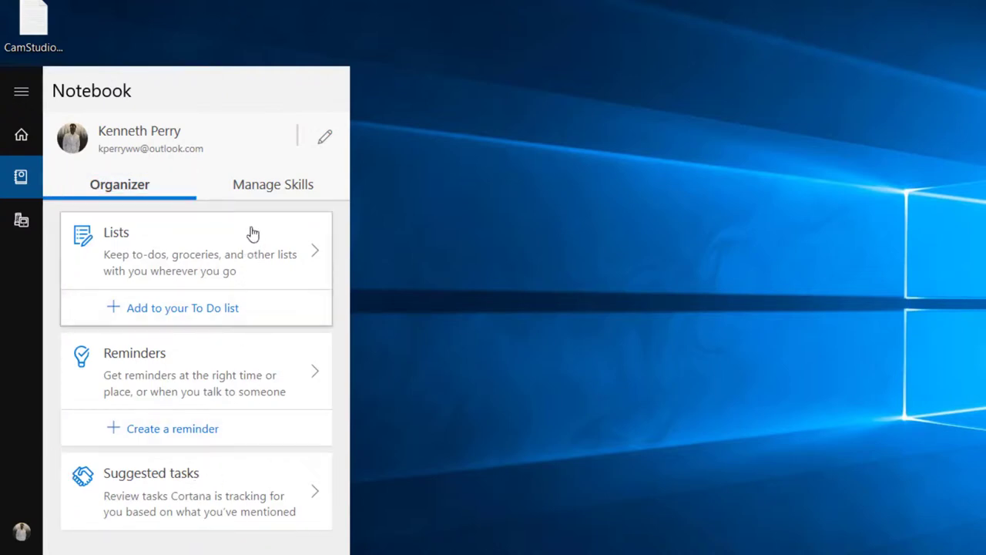
left_click(264, 192)
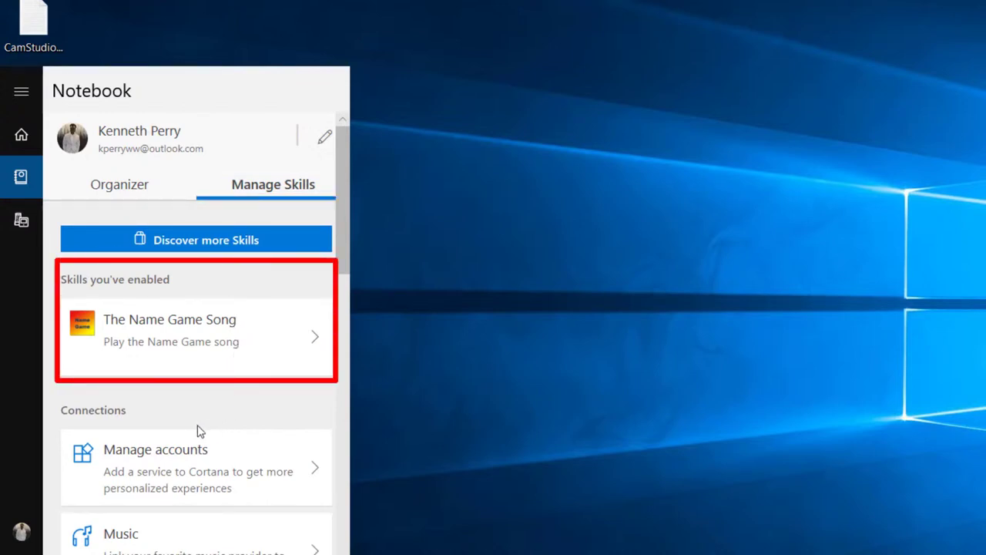
scroll(197, 431, "down", 1)
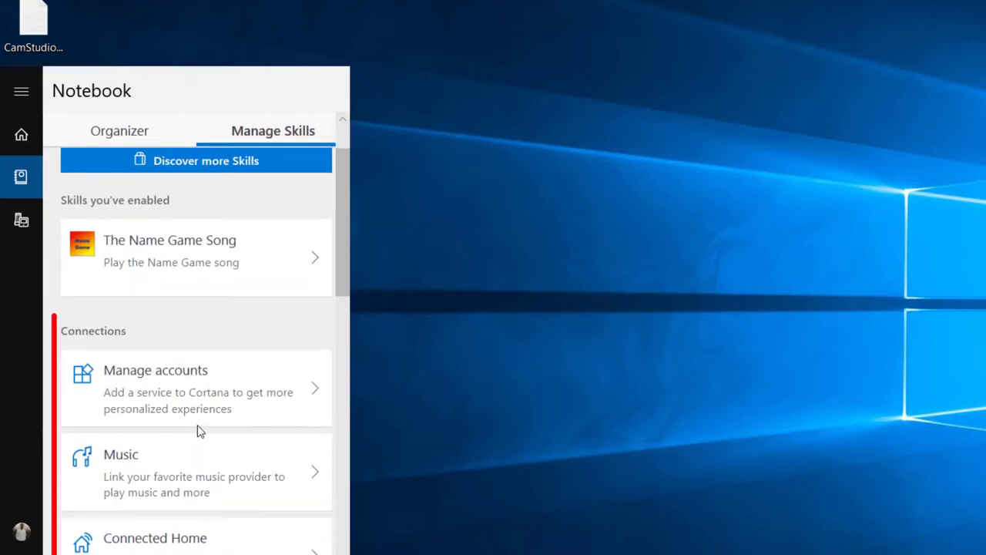
scroll(197, 431, "down", 1)
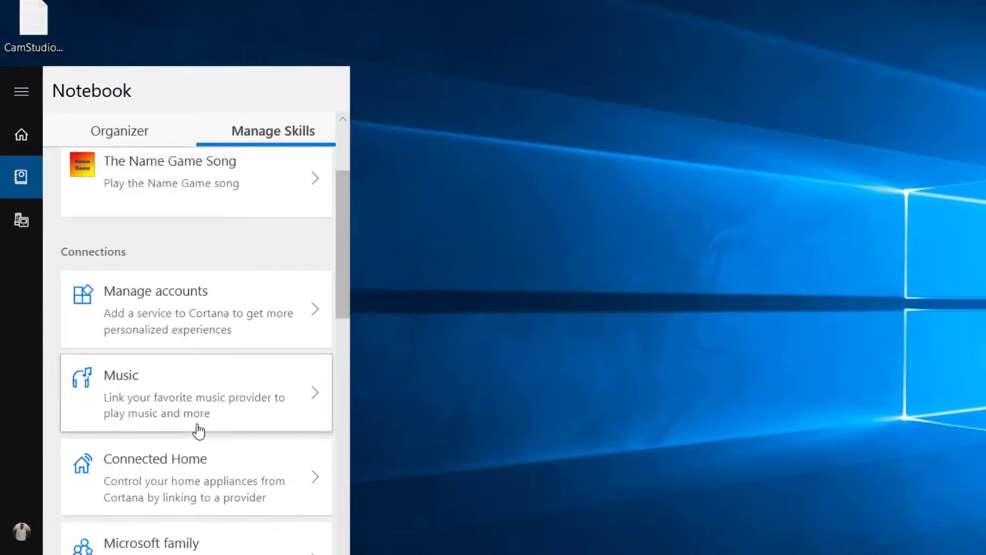
scroll(198, 430, "down", 3)
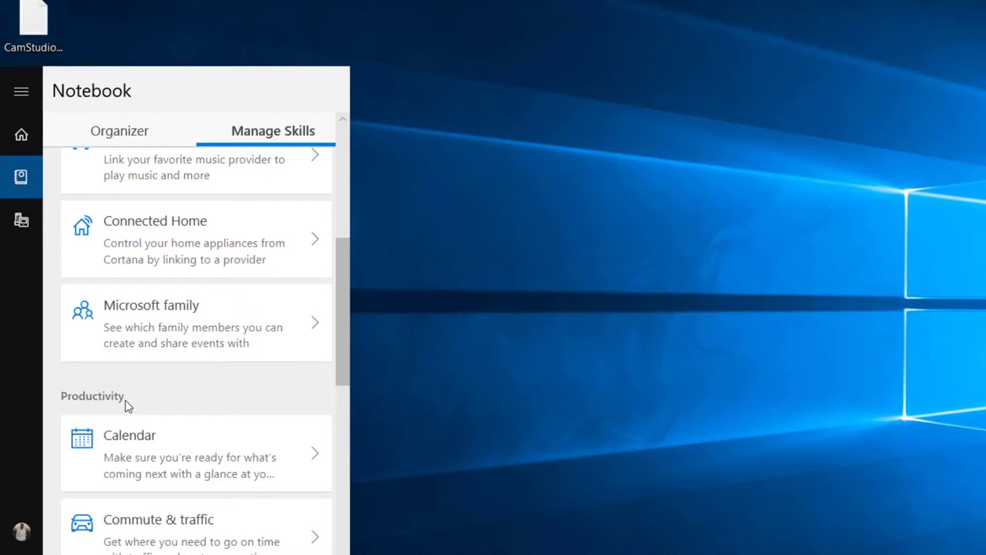
scroll(127, 406, "down", 1)
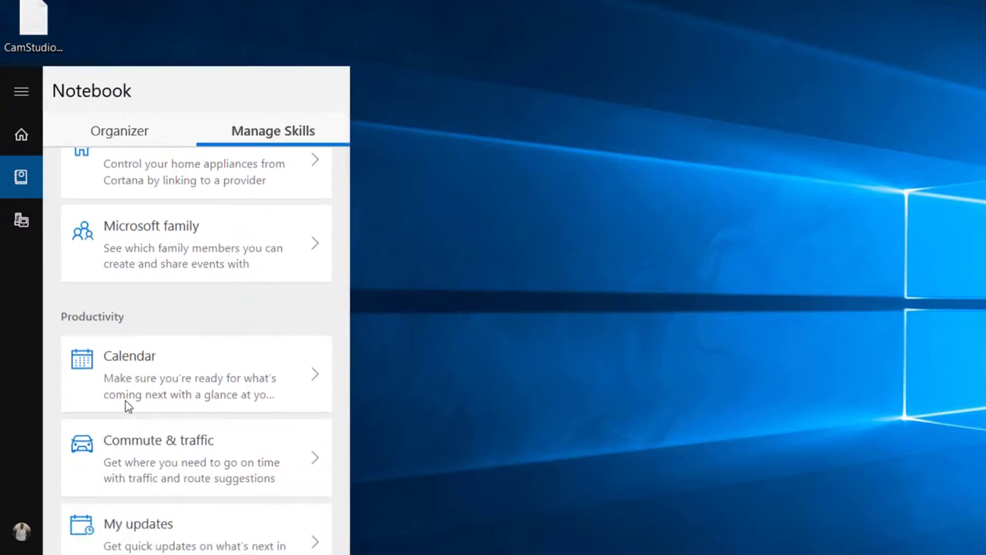
scroll(127, 406, "down", 1)
scroll(127, 406, "down", 1)
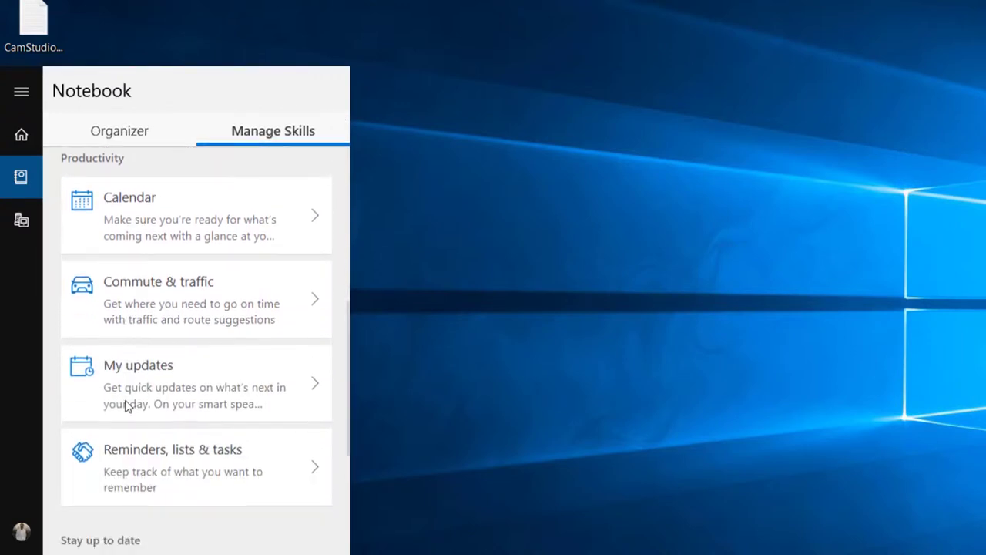
scroll(127, 406, "down", 1)
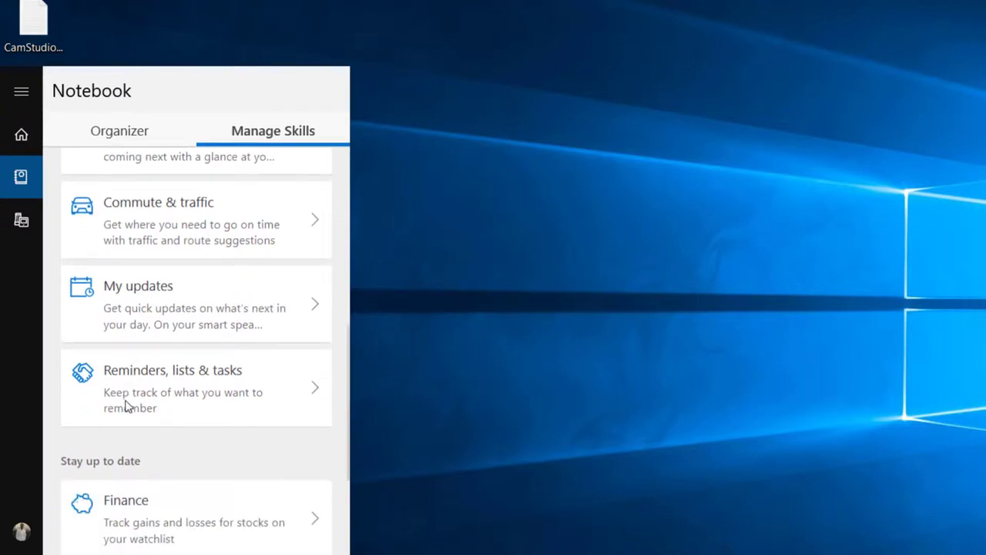
scroll(127, 406, "down", 1)
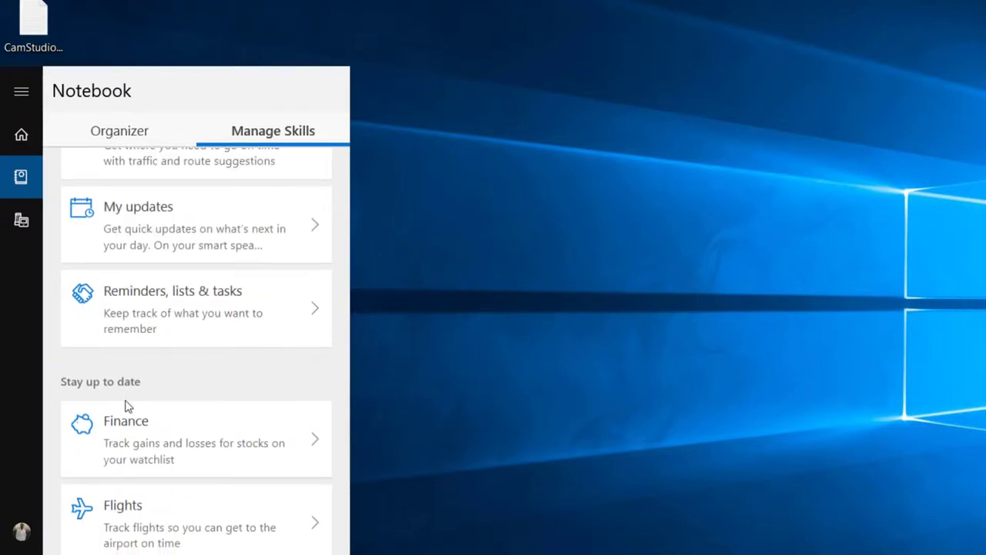
scroll(128, 405, "down", 1)
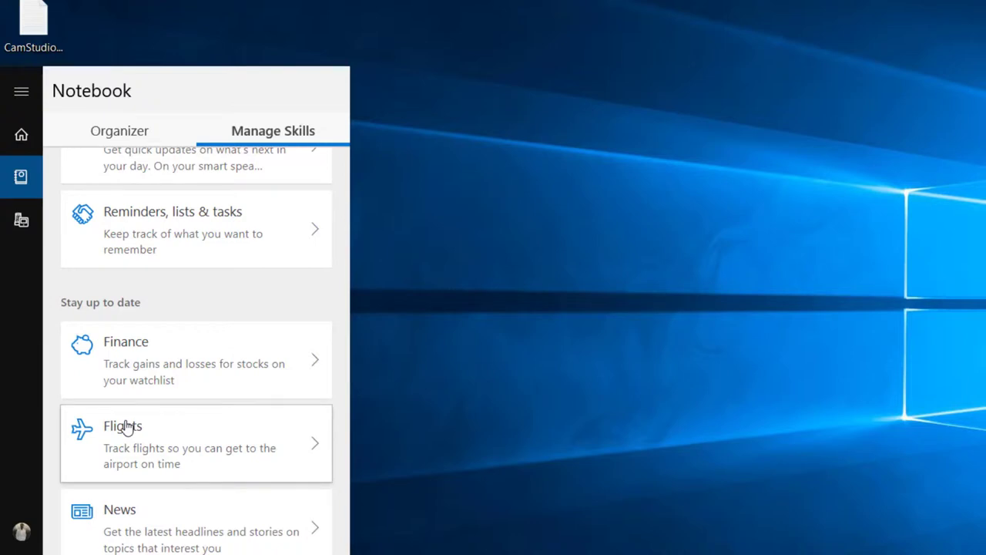
Step: View Cortana's list of devices and review the account's Permissions & History settings
left_click(21, 221)
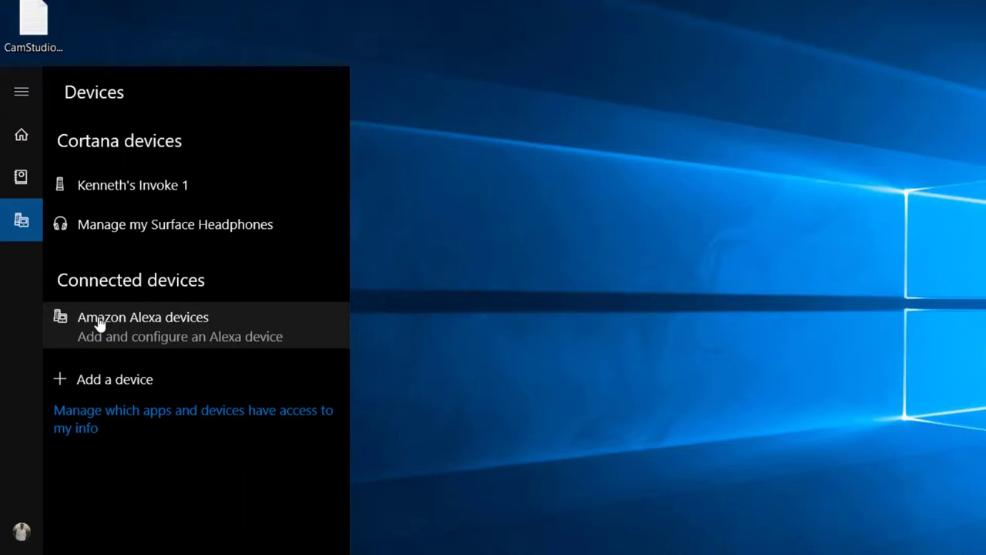
left_click(28, 533)
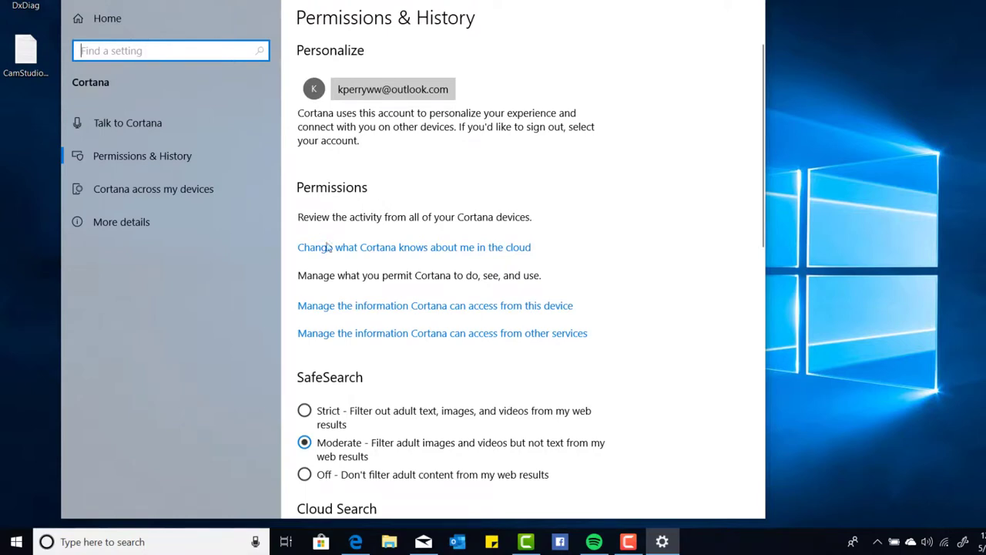
scroll(352, 227, "down", 2)
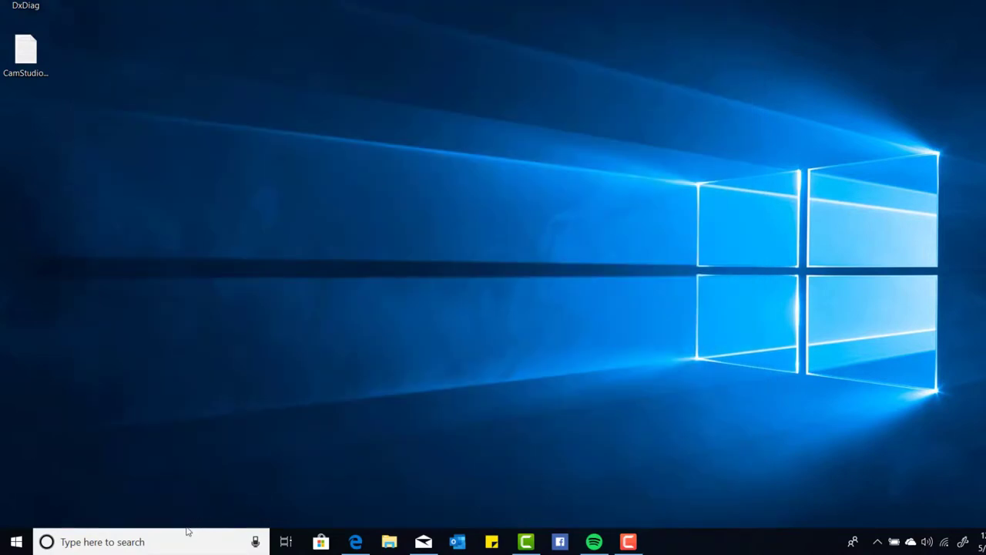
Step: Open the Talk to Cortana settings, dismiss the listening prompt, and review the Hey Cortana, keyboard shortcut and lock screen options
left_click(187, 539)
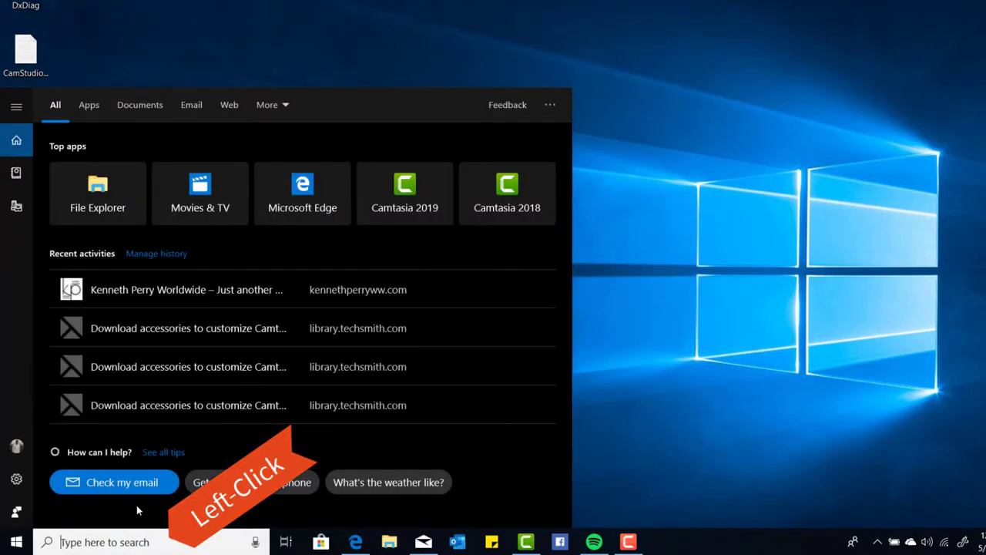
left_click(29, 486)
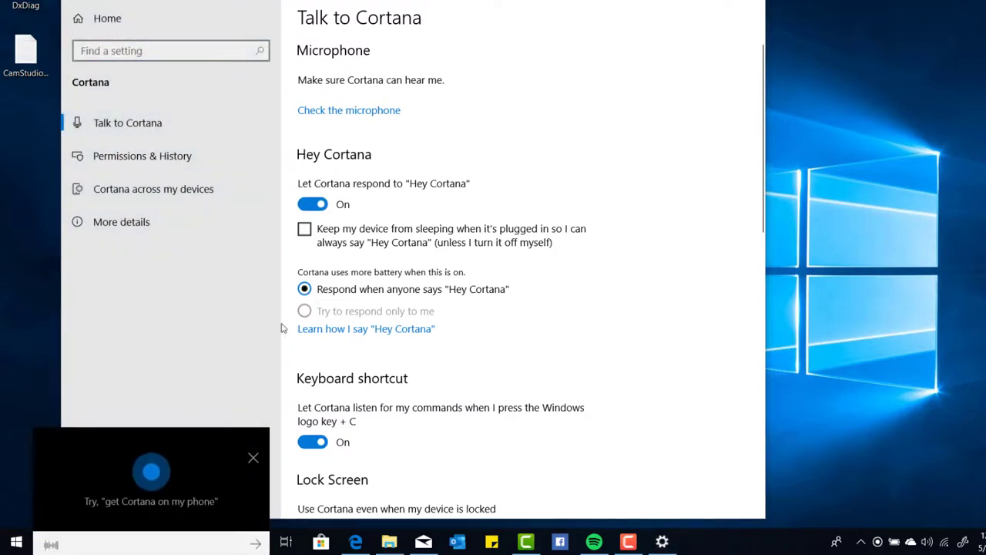
left_click(253, 445)
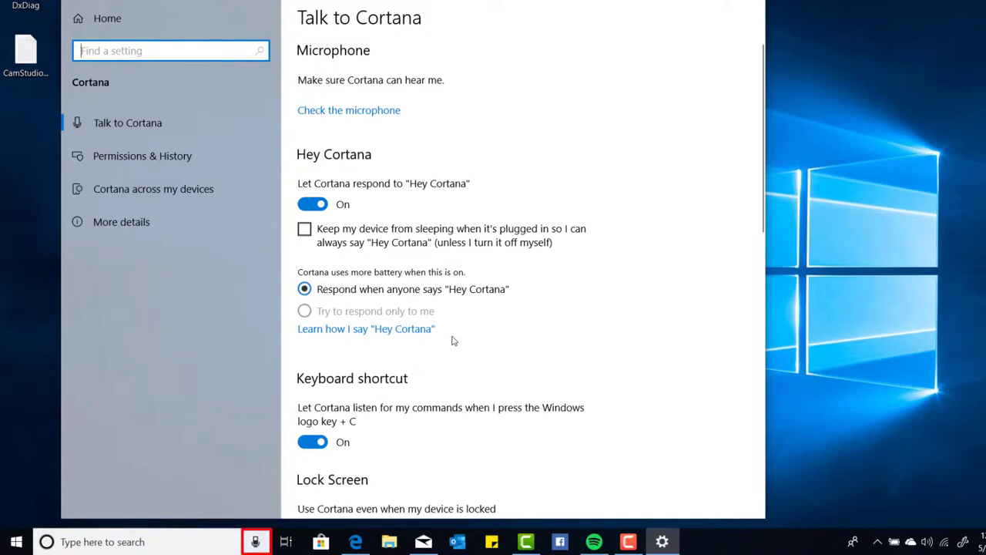
scroll(454, 337, "down", 1)
scroll(455, 337, "down", 1)
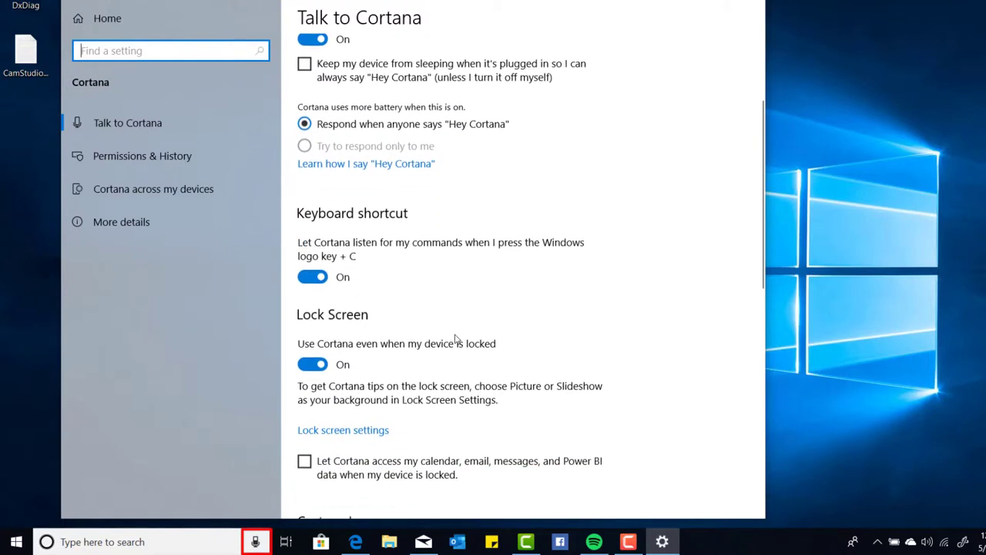
scroll(454, 337, "down", 1)
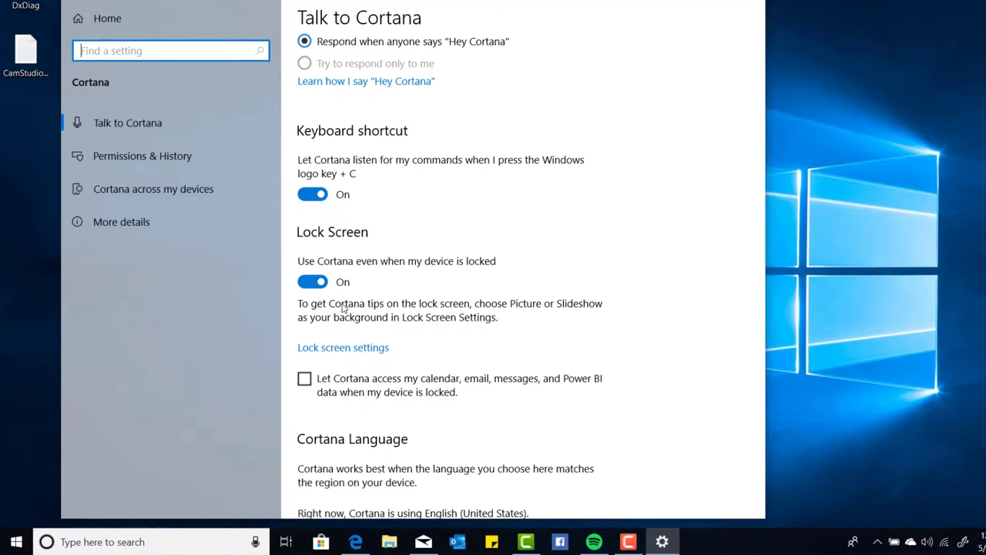
left_click(748, 2)
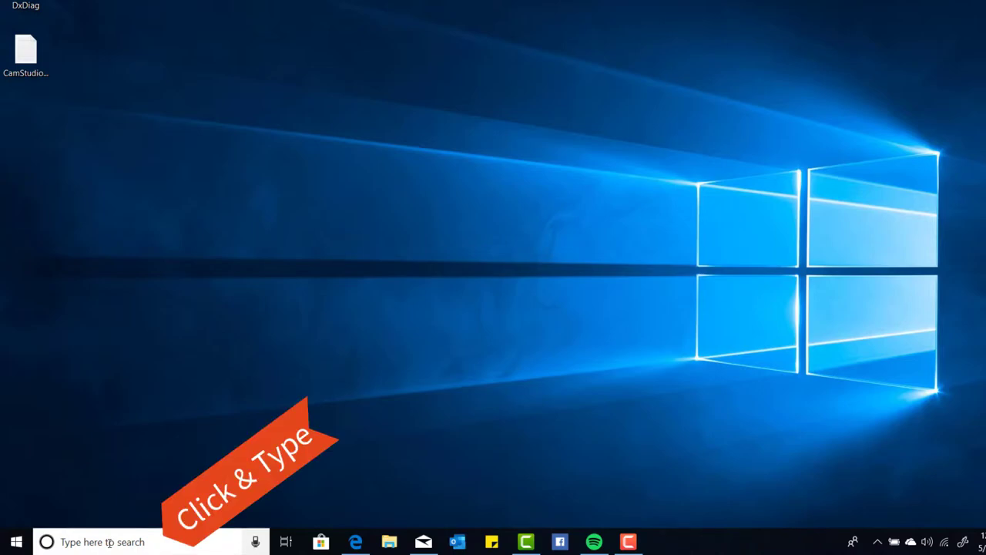
Step: Search for "Wo" and launch the Word app from the best match
left_click(108, 541)
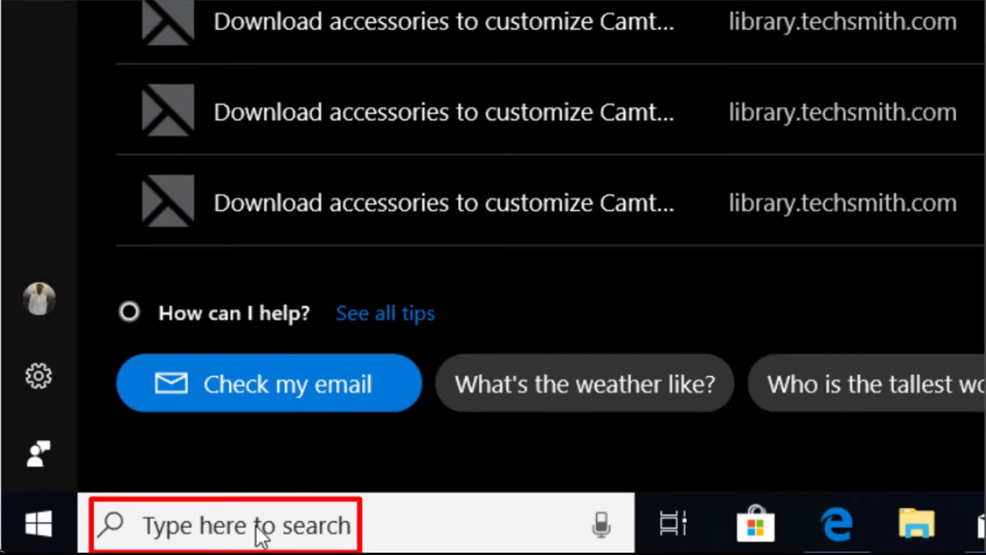
type("Wo")
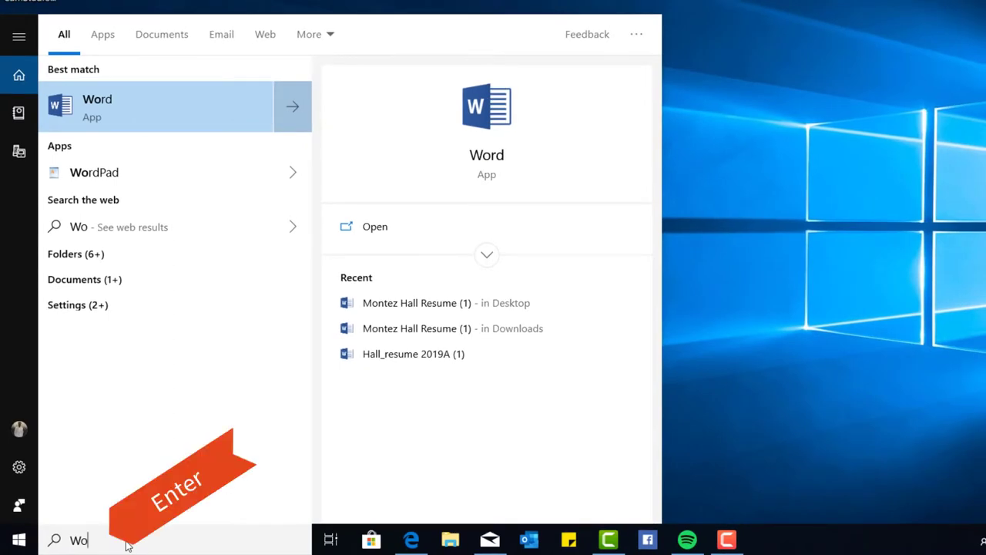
key("Return")
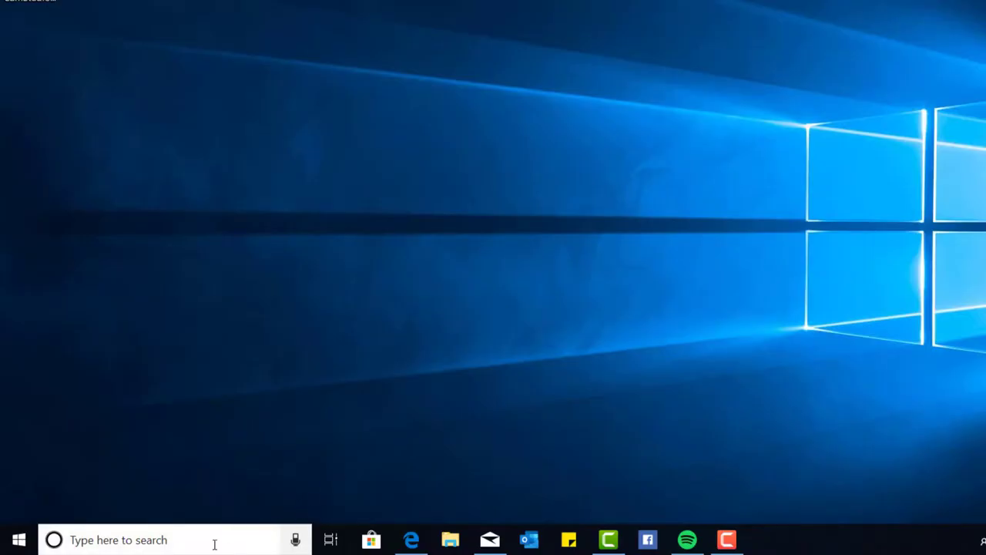
Step: Search for "blue", open the Bluetooth and other devices settings, and close them after viewing
left_click(217, 541)
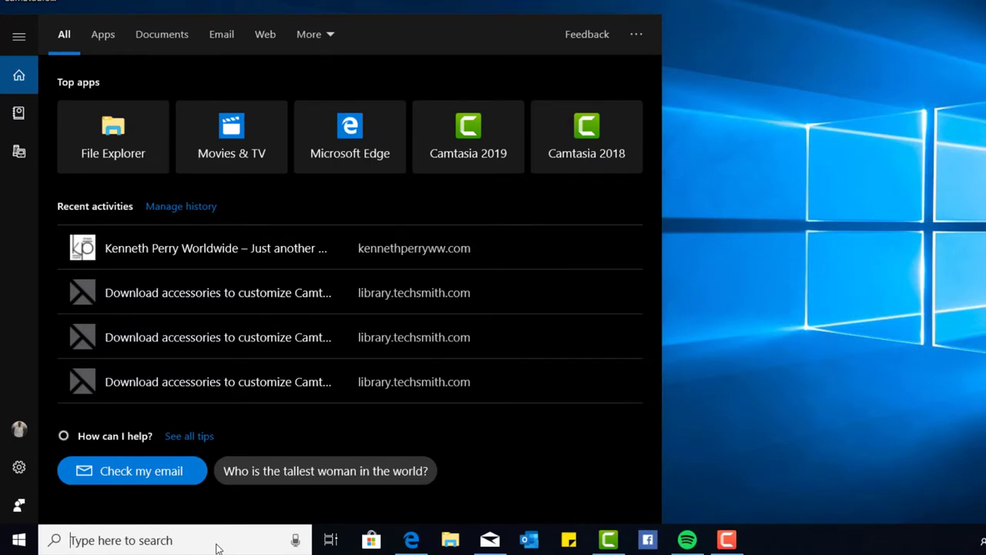
type("blue")
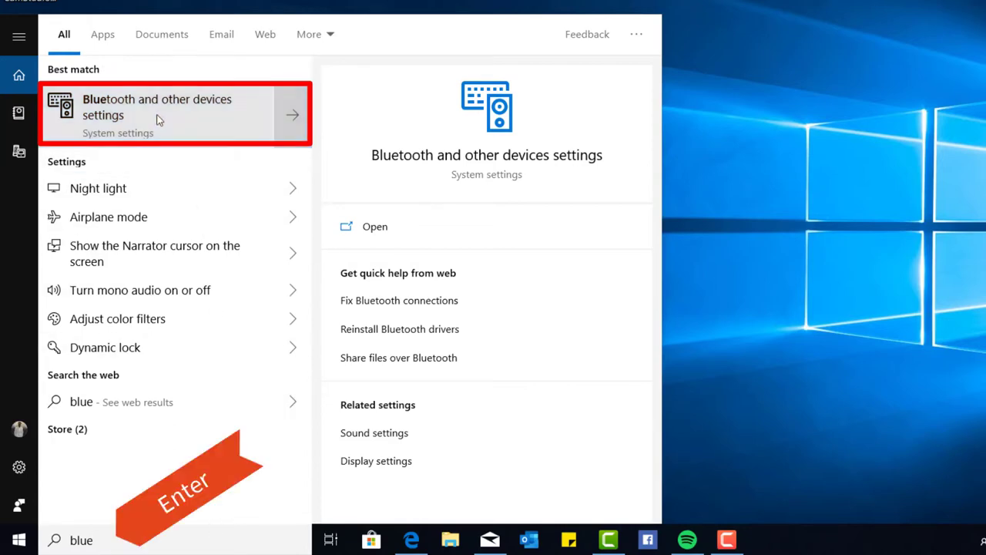
key("Return")
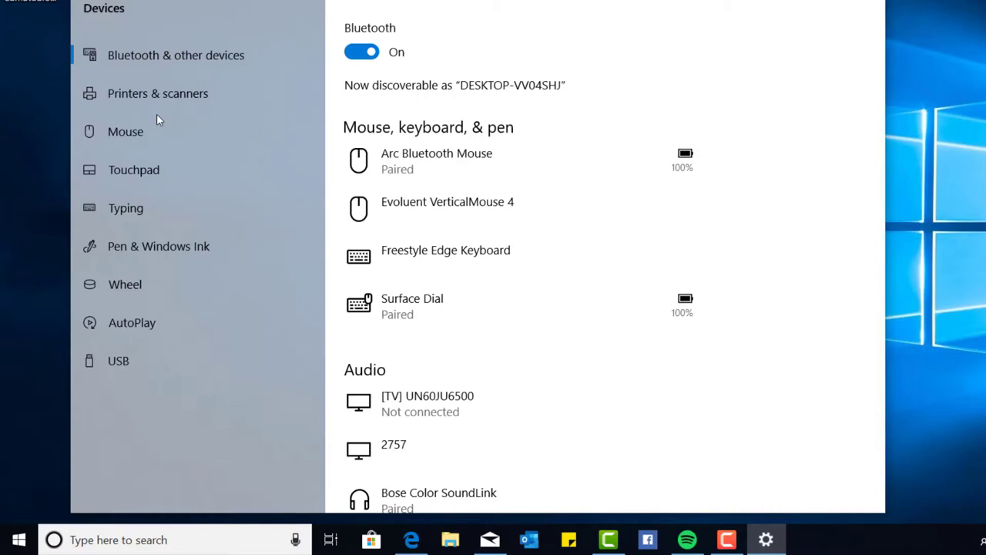
key("alt+F4")
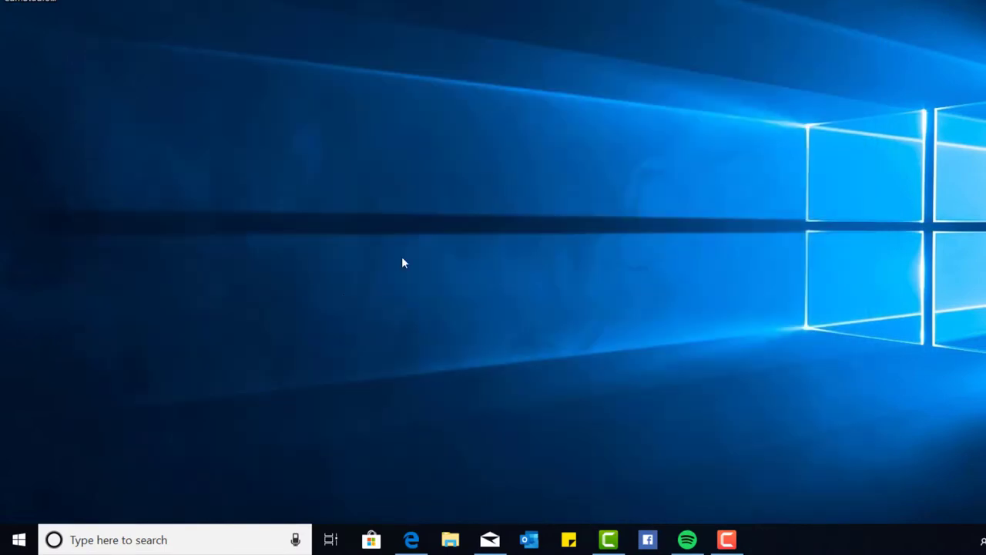
Step: Search the computer for "goals" to find matching files and folders
left_click(200, 544)
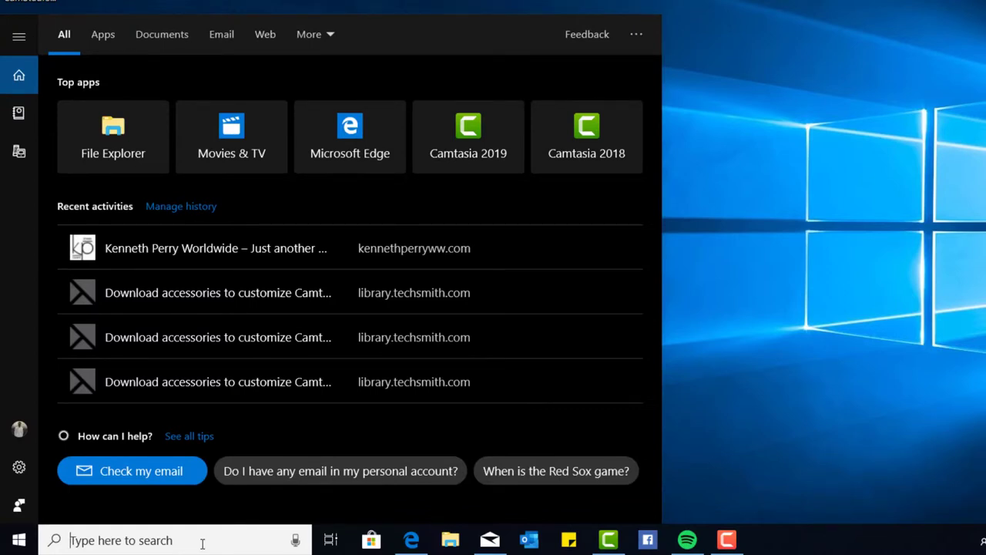
type("g")
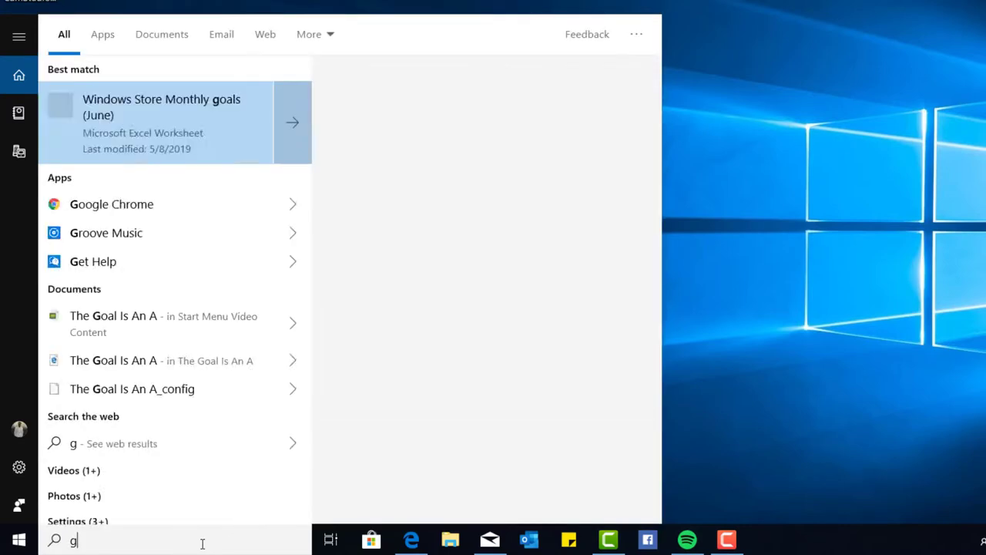
type("oa")
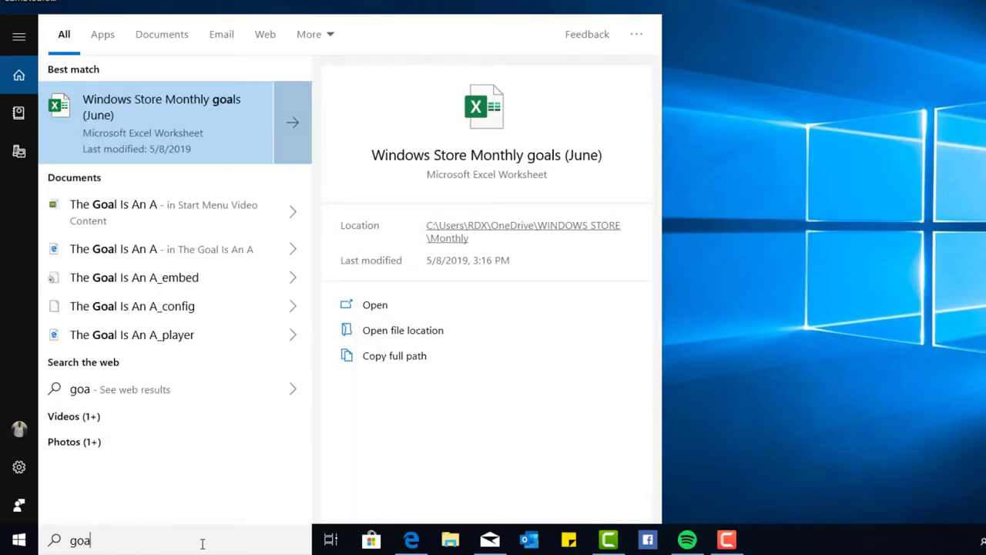
type("l")
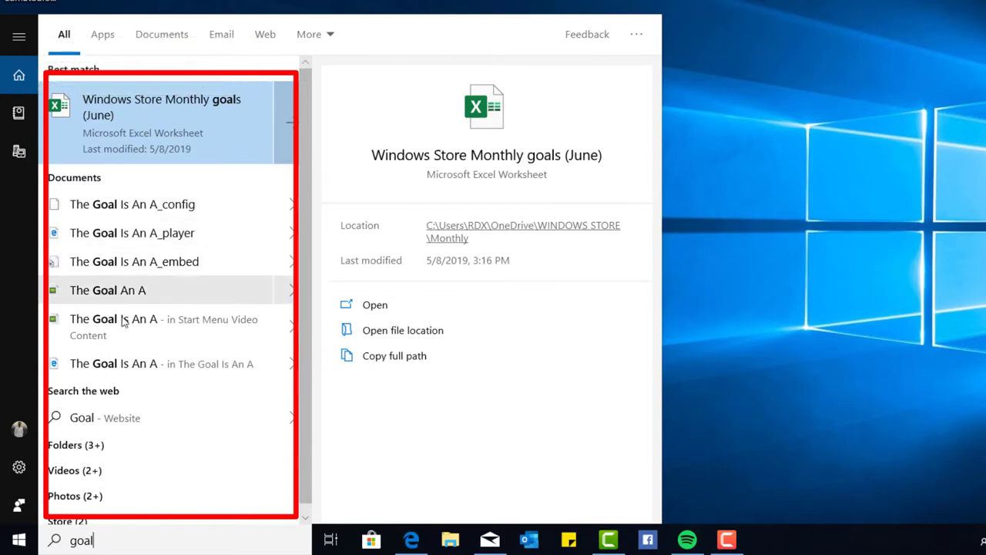
scroll(122, 333, "down", 1)
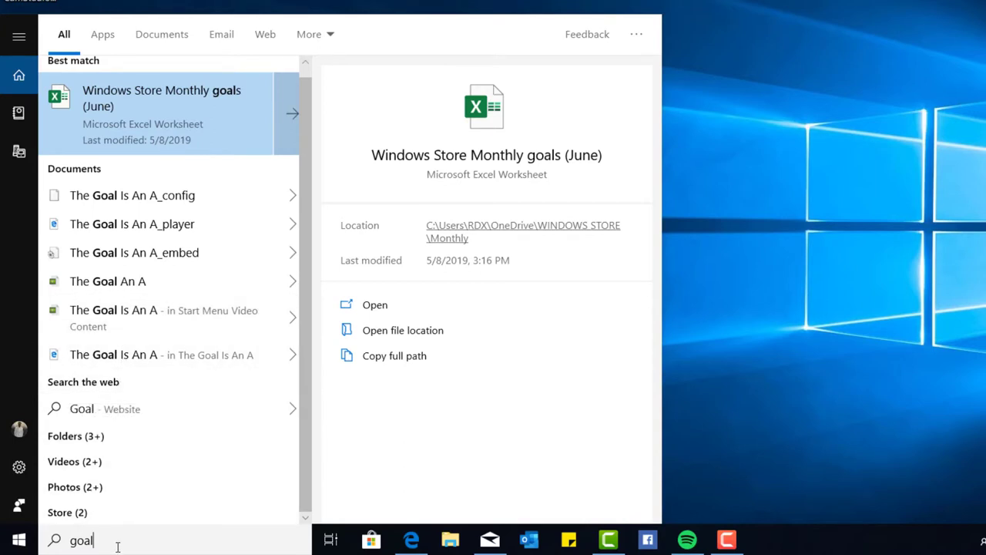
type("s")
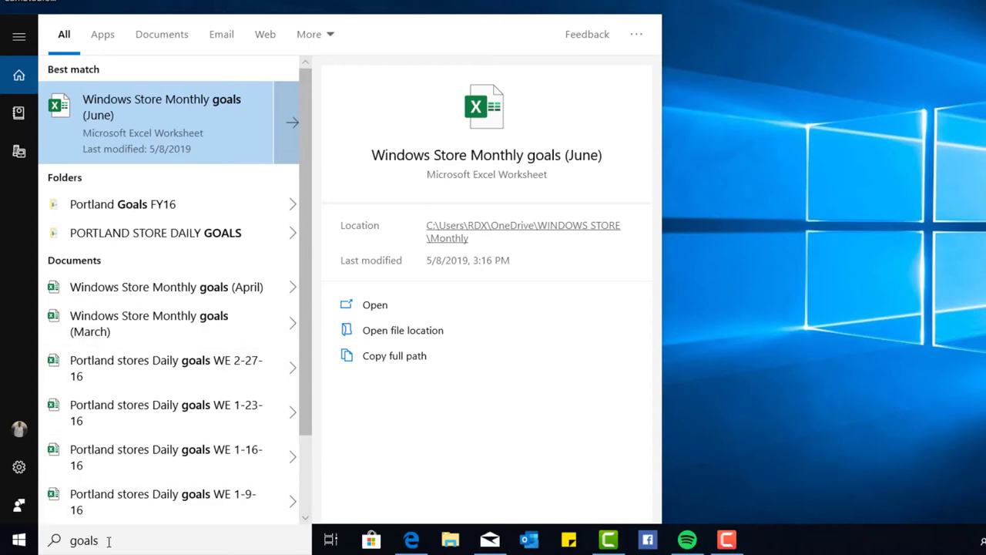
Step: Replace the search term with "microsoft.com" and open the Microsoft home page from the best match
key("BackSpace")
key("BackSpace")
key("BackSpace")
key("BackSpace")
key("BackSpace")
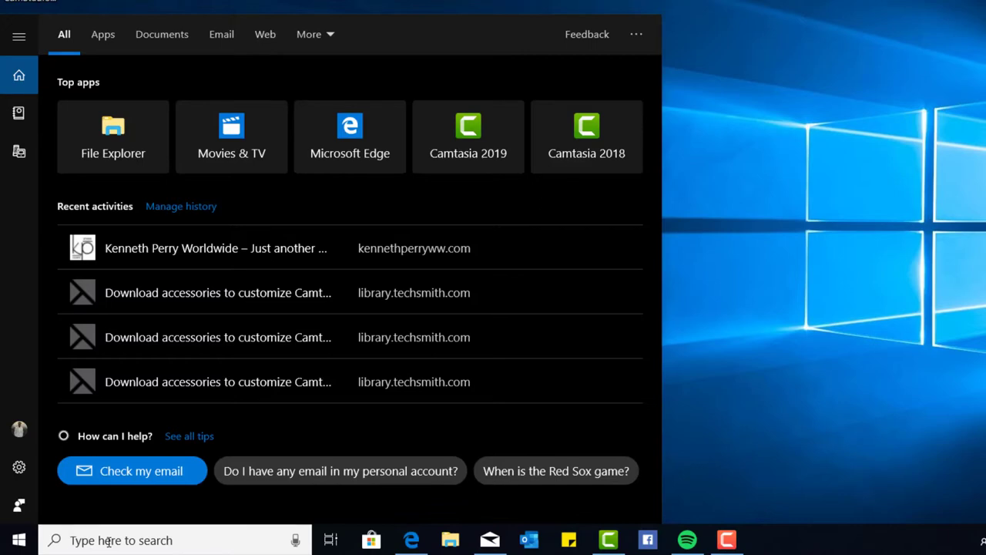
type("microsf")
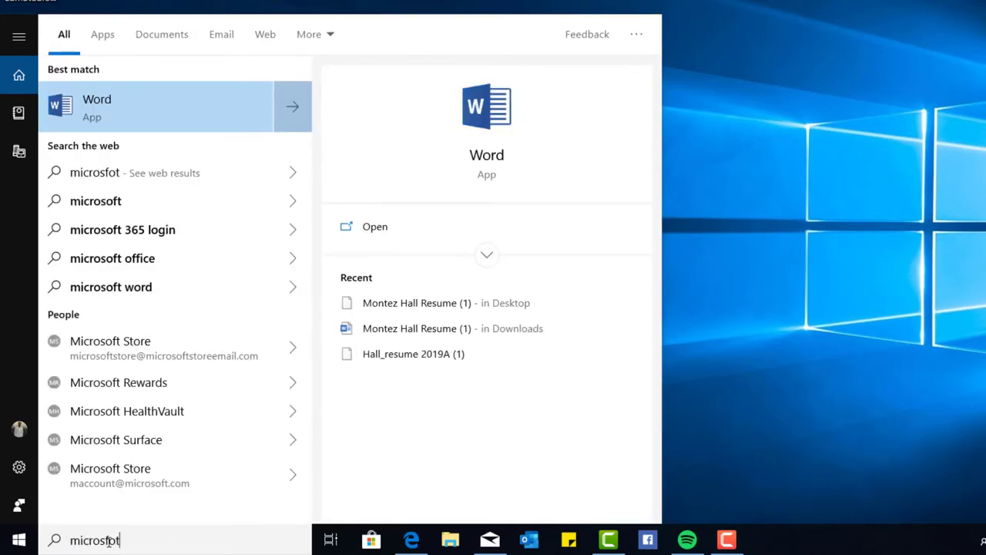
key("BackSpace")
type("oft.com,")
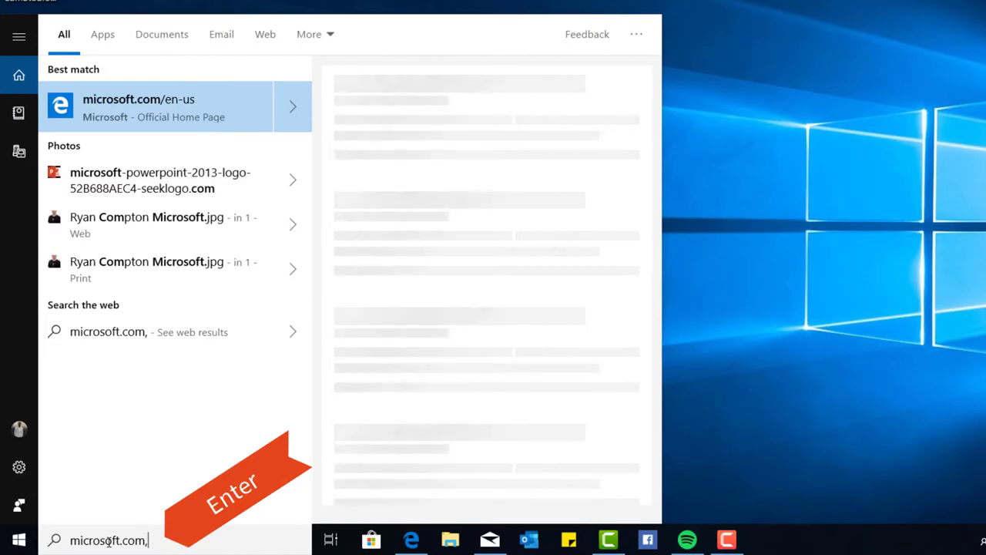
key("BackSpace")
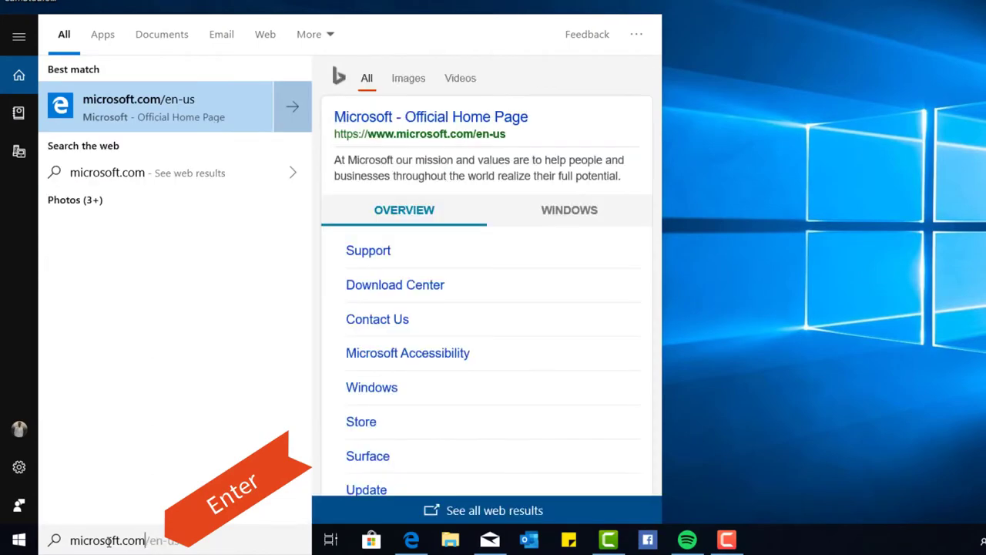
key("Return")
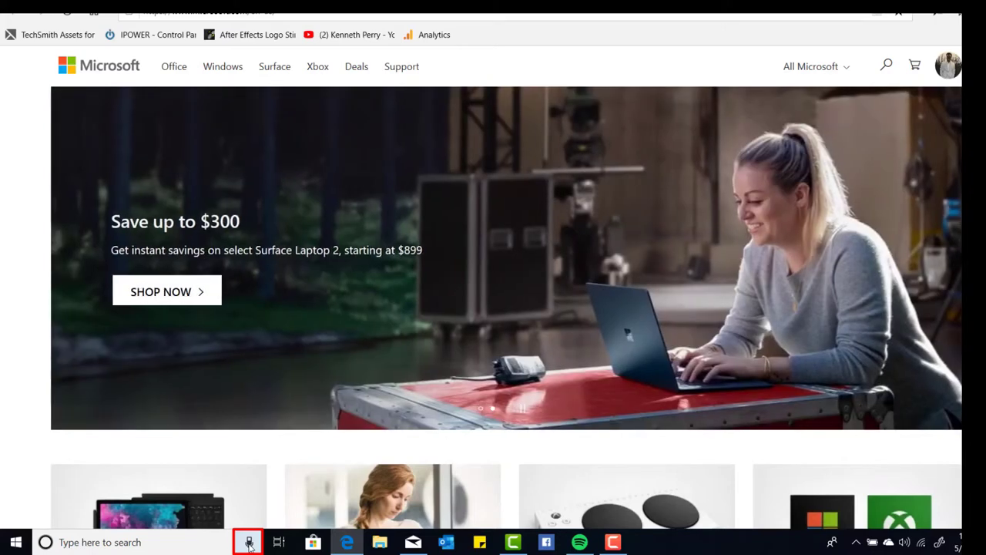
Step: Ask Cortana by voice to open Word, close the browser window, and choose Word from the suggested apps
left_click(249, 543)
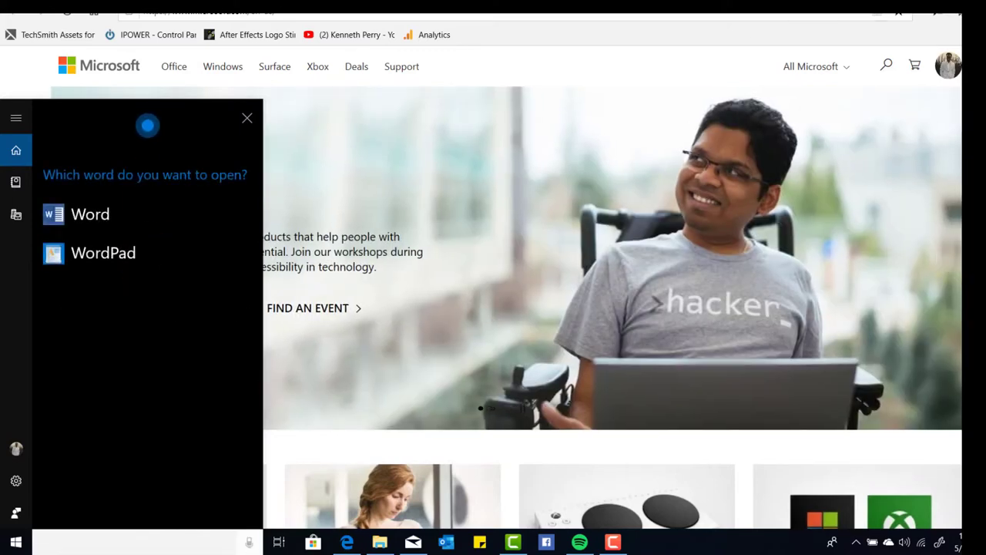
left_click(898, 12)
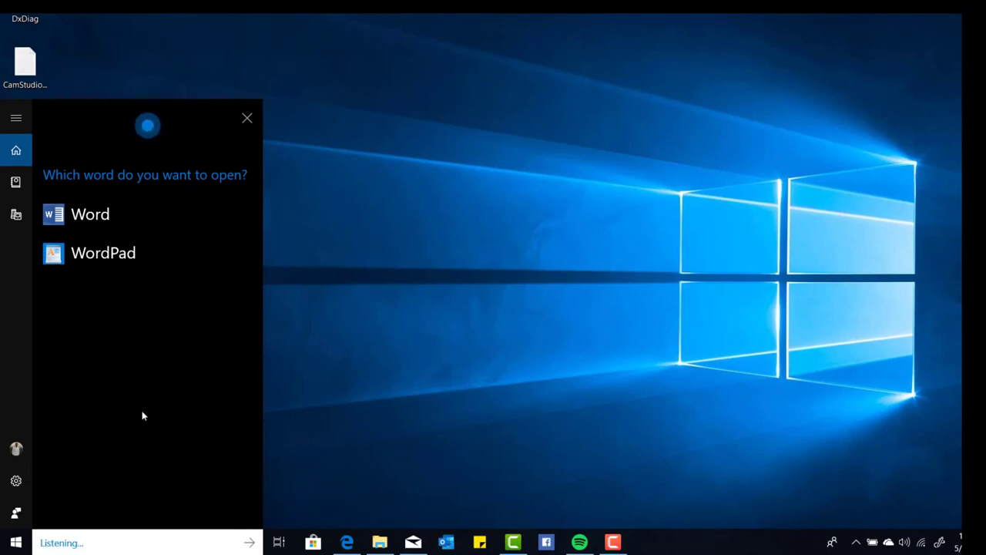
left_click(89, 216)
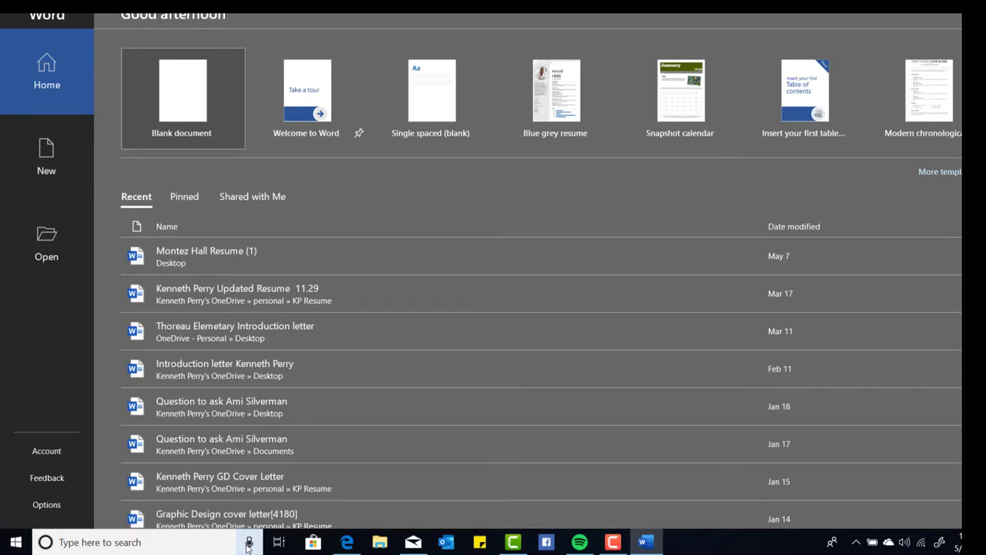
Step: Activate Cortana's voice listening for further spoken requests
left_click(248, 544)
left_click(248, 543)
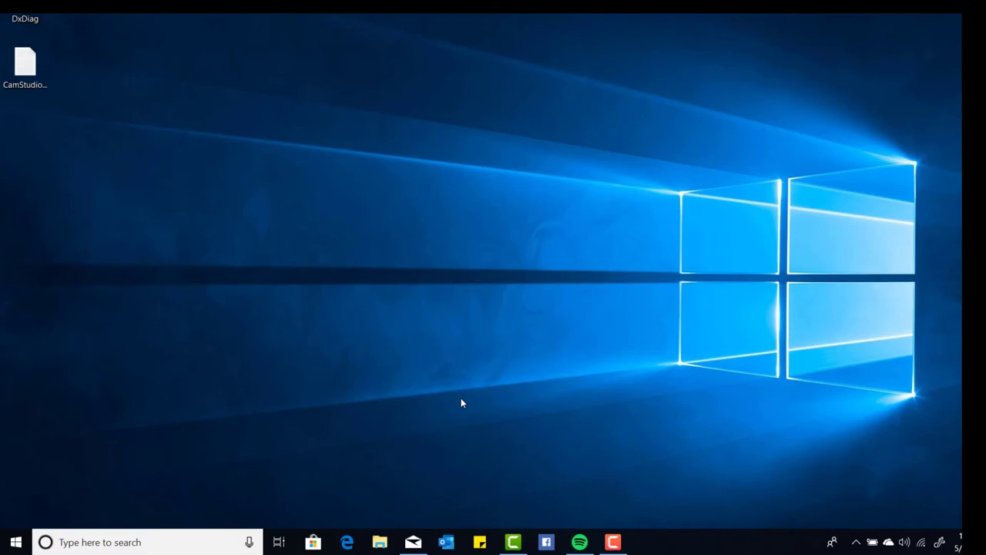
Step: Open Lists in Cortana's notebook and view the To Do list
left_click(115, 541)
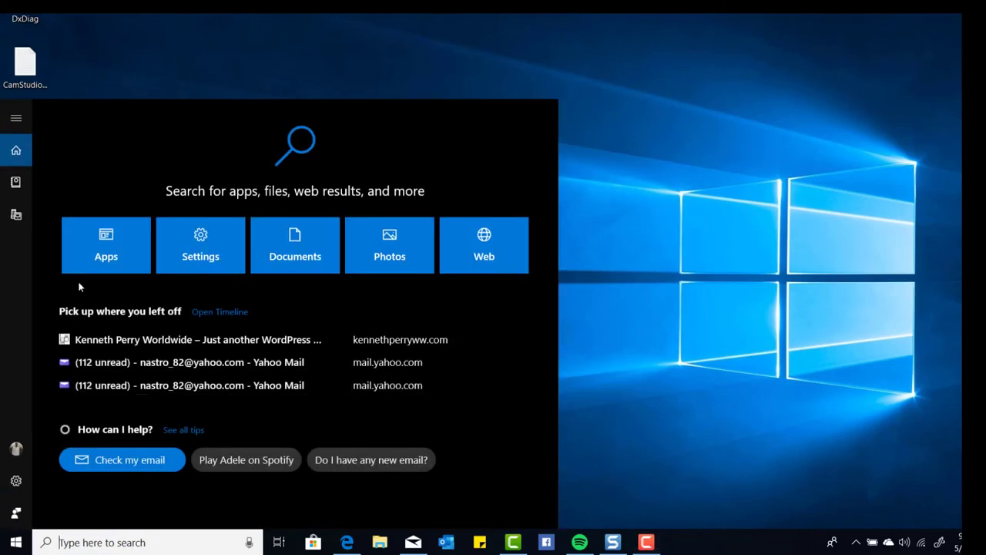
left_click(16, 181)
left_click(115, 245)
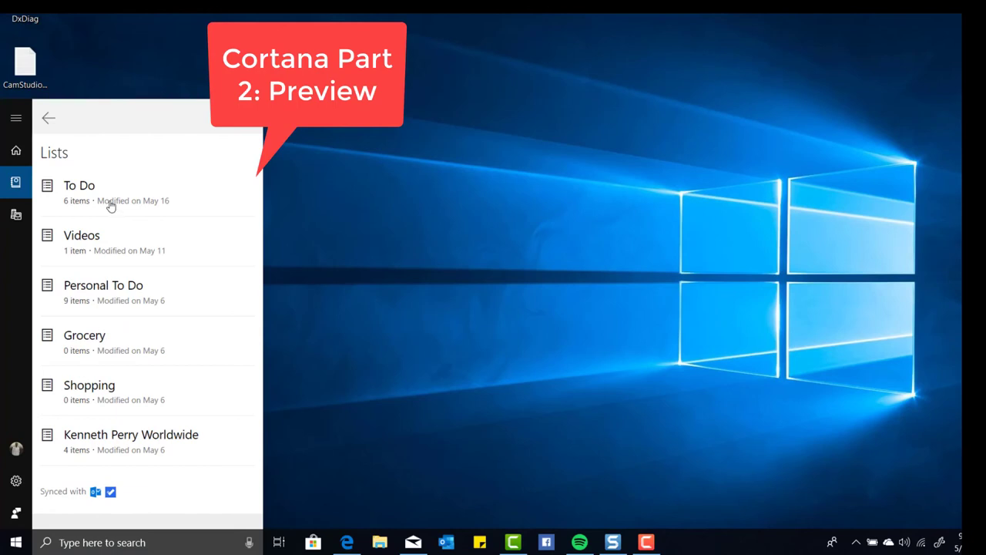
left_click(110, 204)
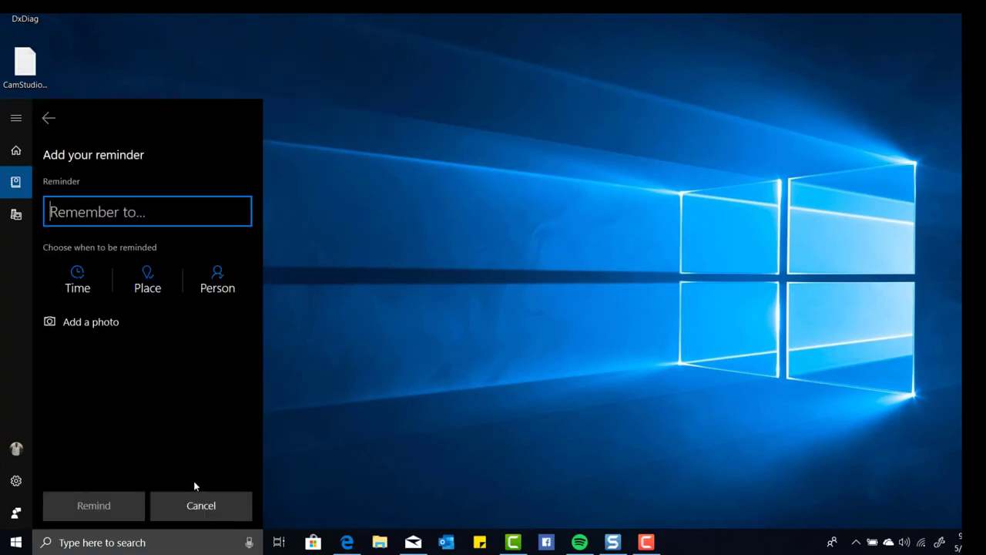
Step: Enter the text of a new Cortana reminder, starting with "G"
type("G")
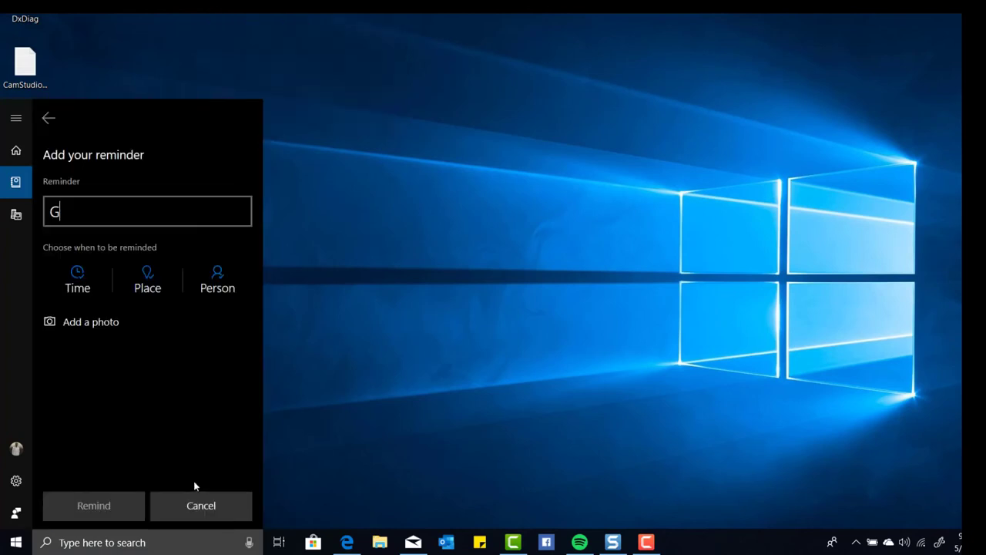